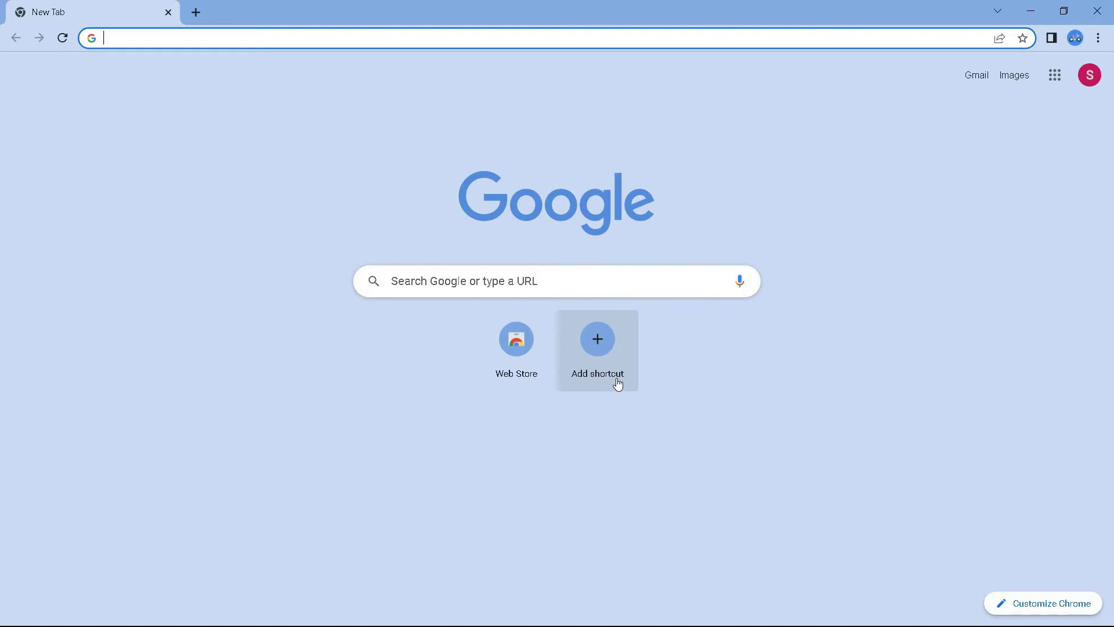
Search Google for 'youtube' using the suggestion, open YouTube, then go back to the results
{"action": "left_click", "coordinate": [435, 285]}
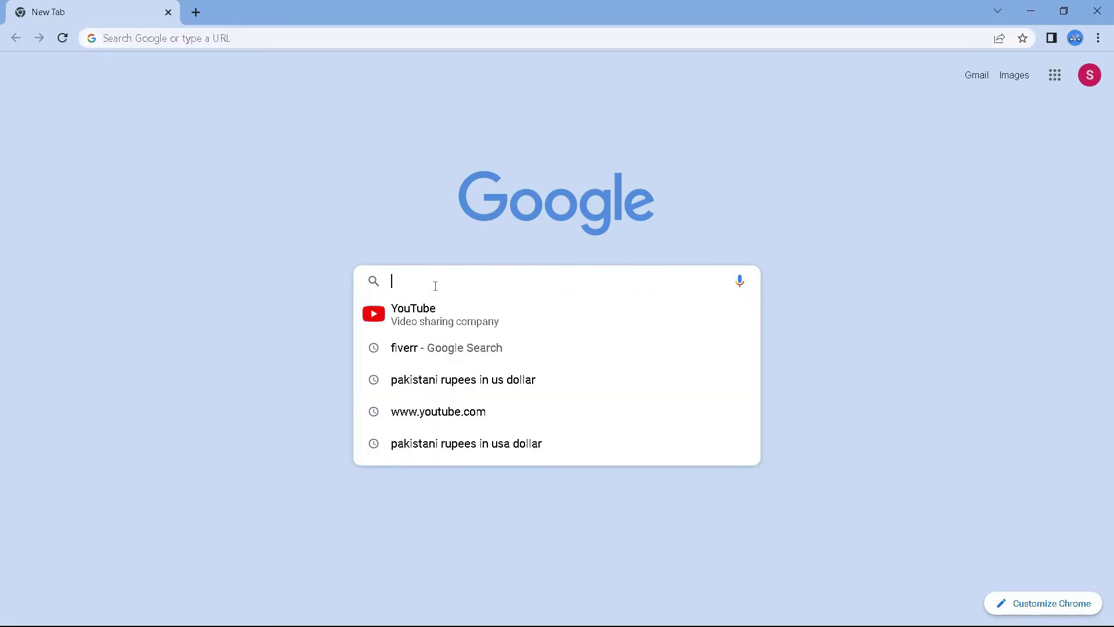
{"action": "left_click", "coordinate": [422, 322]}
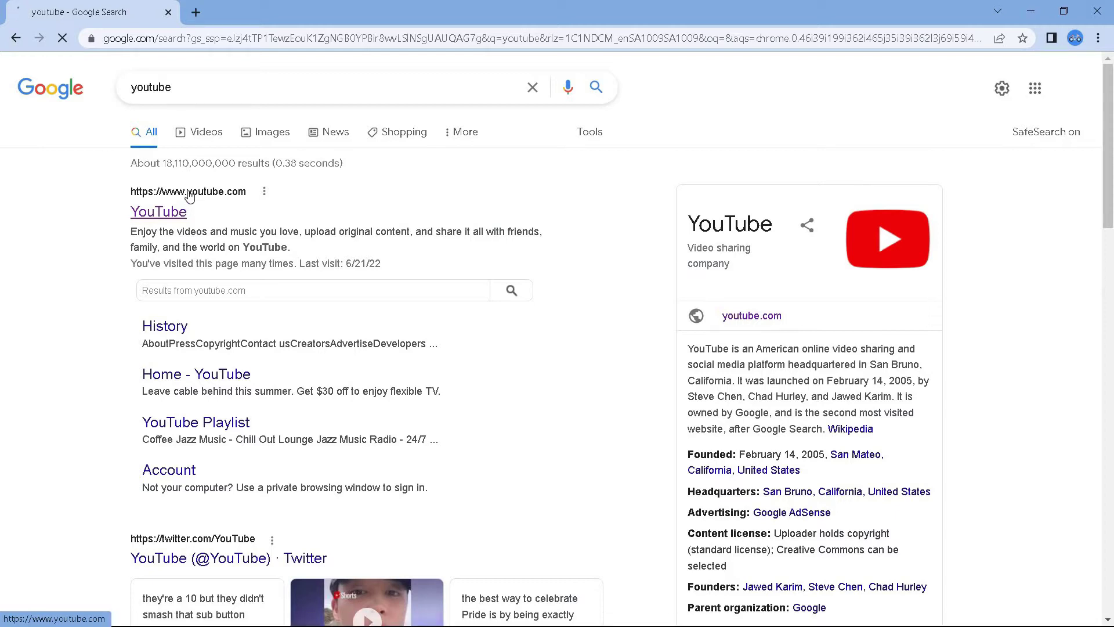
{"action": "left_click", "coordinate": [190, 195]}
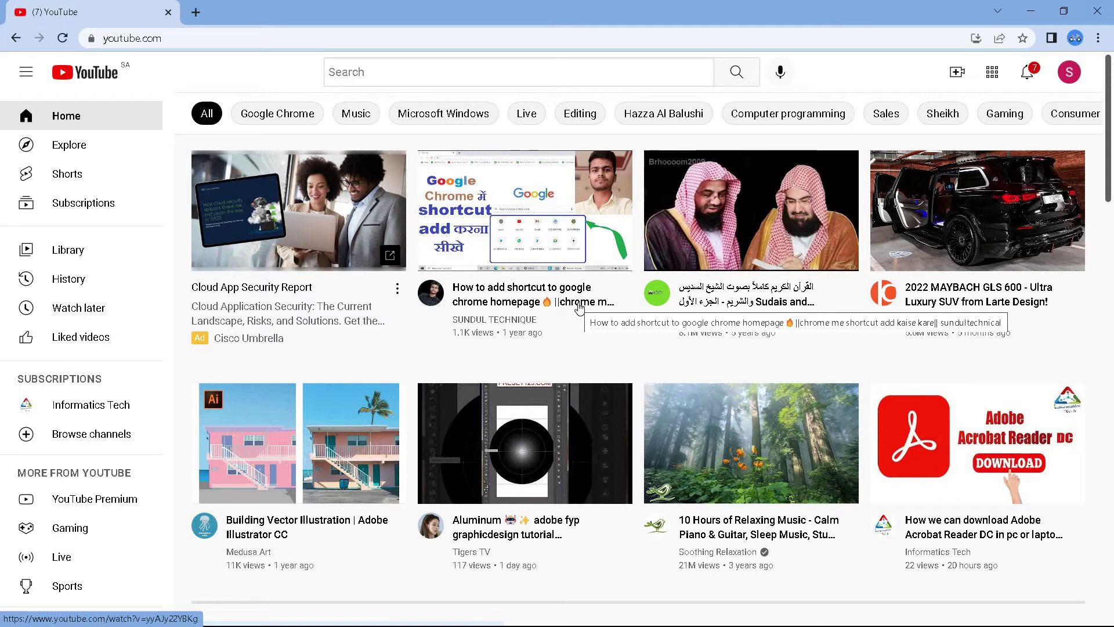
{"action": "left_click", "coordinate": [16, 38]}
Search Google for 'fiverr', open the Fiverr site, then navigate back toward the New Tab page
{"action": "left_click", "coordinate": [17, 38]}
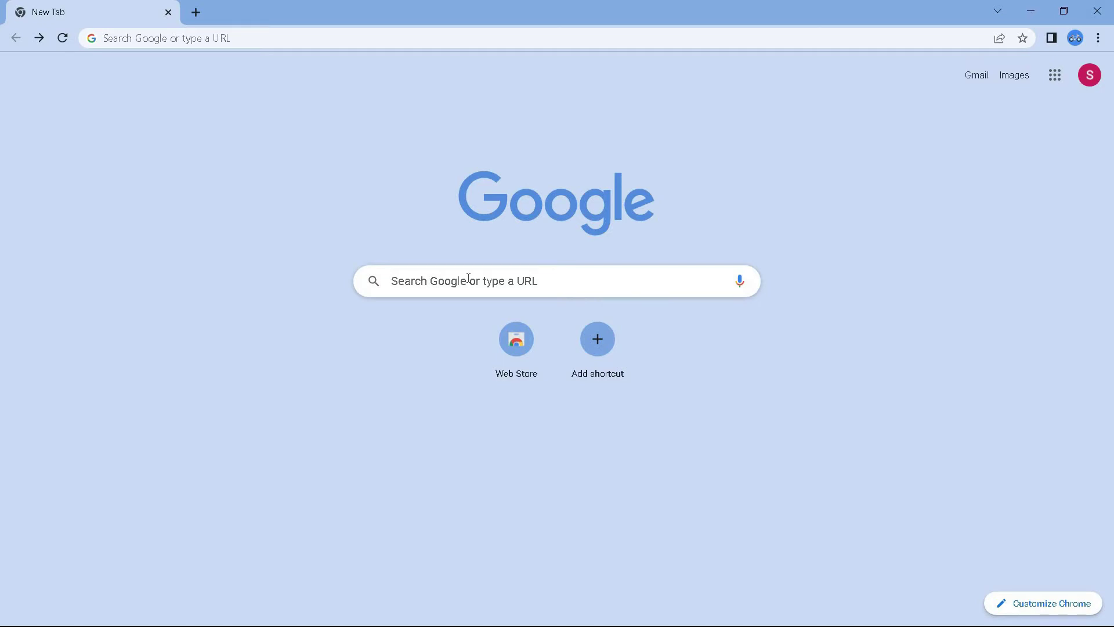
{"action": "left_click", "coordinate": [468, 278]}
{"action": "type", "text": "fiverr"}
{"action": "key", "text": "Return"}
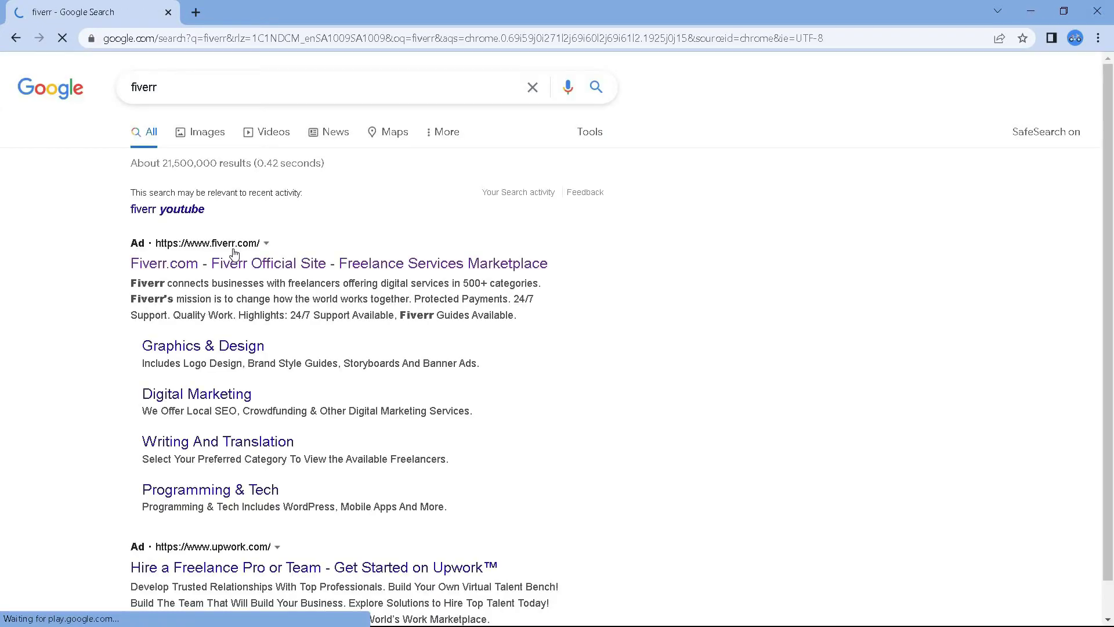
{"action": "left_click", "coordinate": [200, 246]}
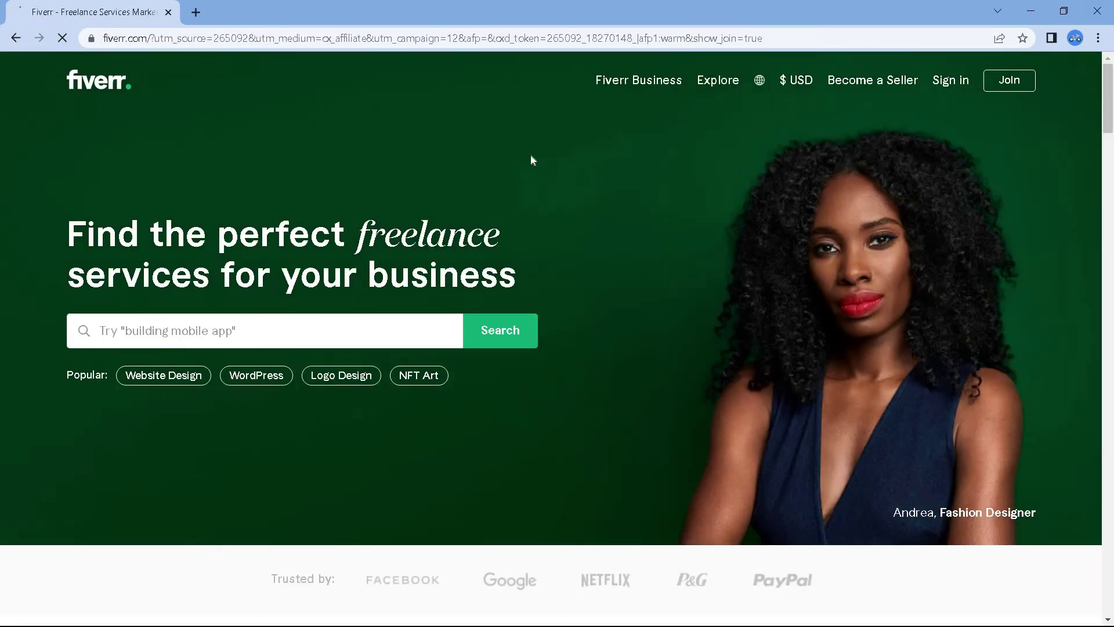
{"action": "left_click", "coordinate": [16, 39]}
Go back to the New Tab page showing only the Web Store shortcut
{"action": "left_click", "coordinate": [17, 39]}
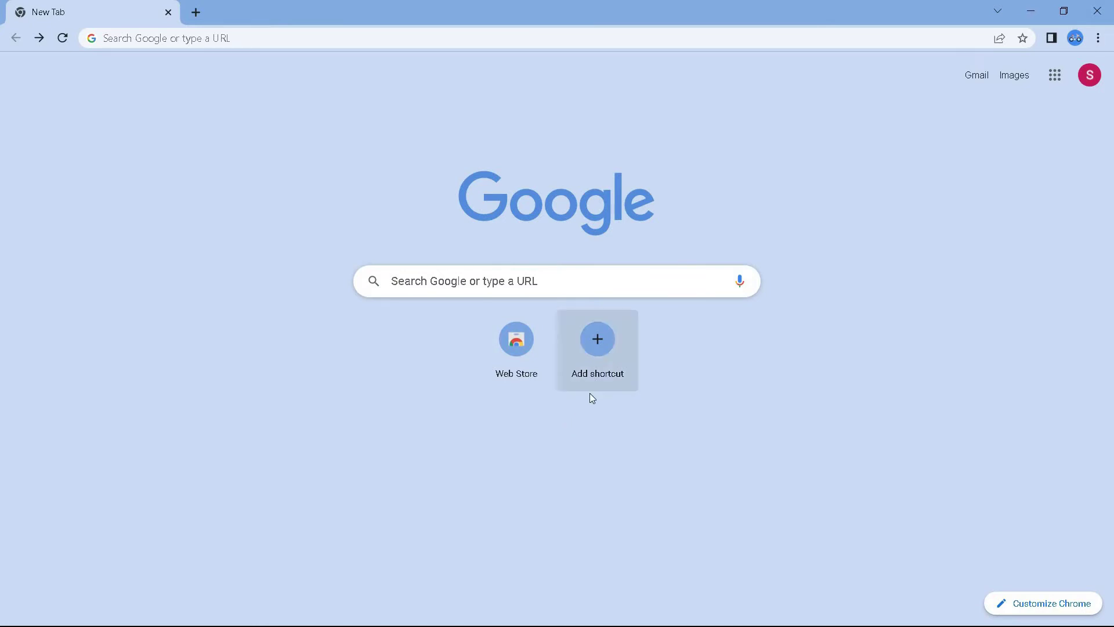
{"action": "left_click", "coordinate": [600, 342]}
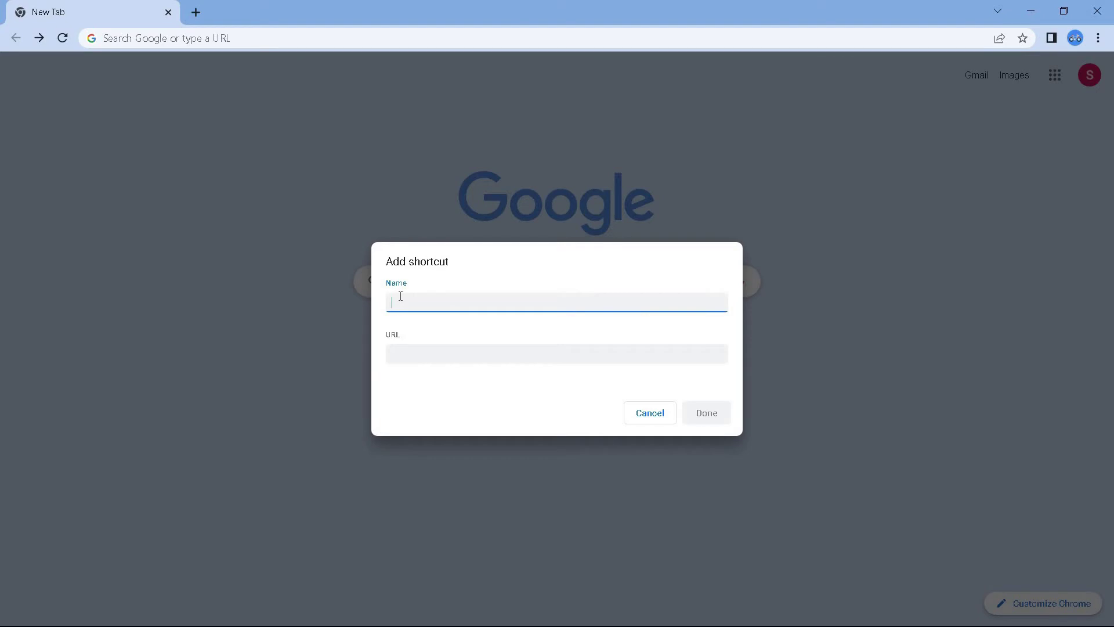
{"action": "left_click", "coordinate": [396, 354]}
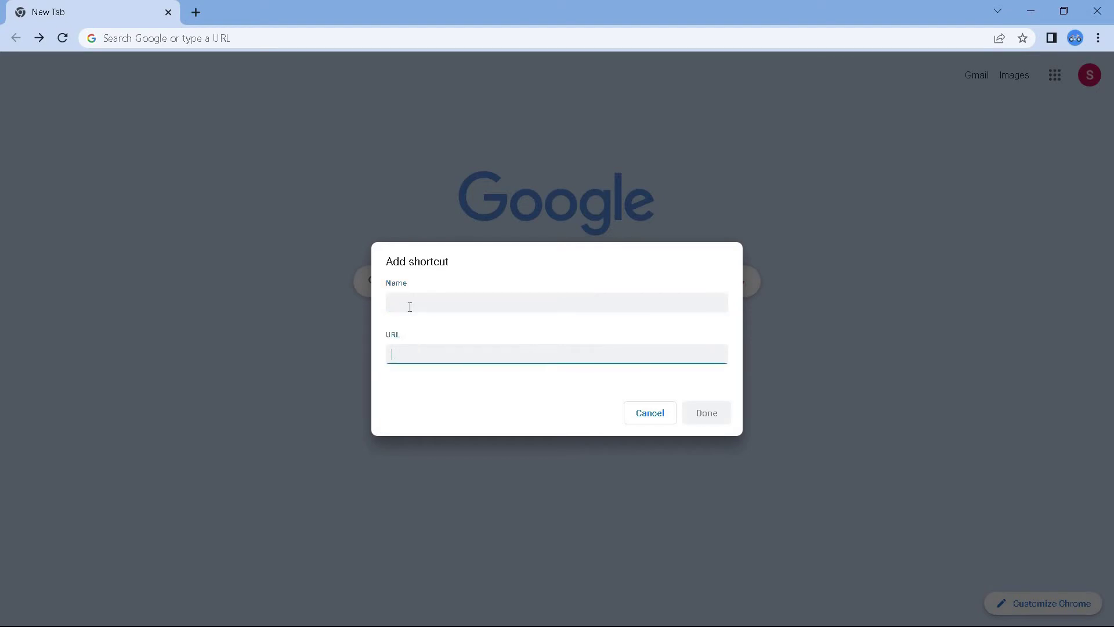
{"action": "left_click", "coordinate": [407, 304]}
{"action": "type", "text": "YouTube"}
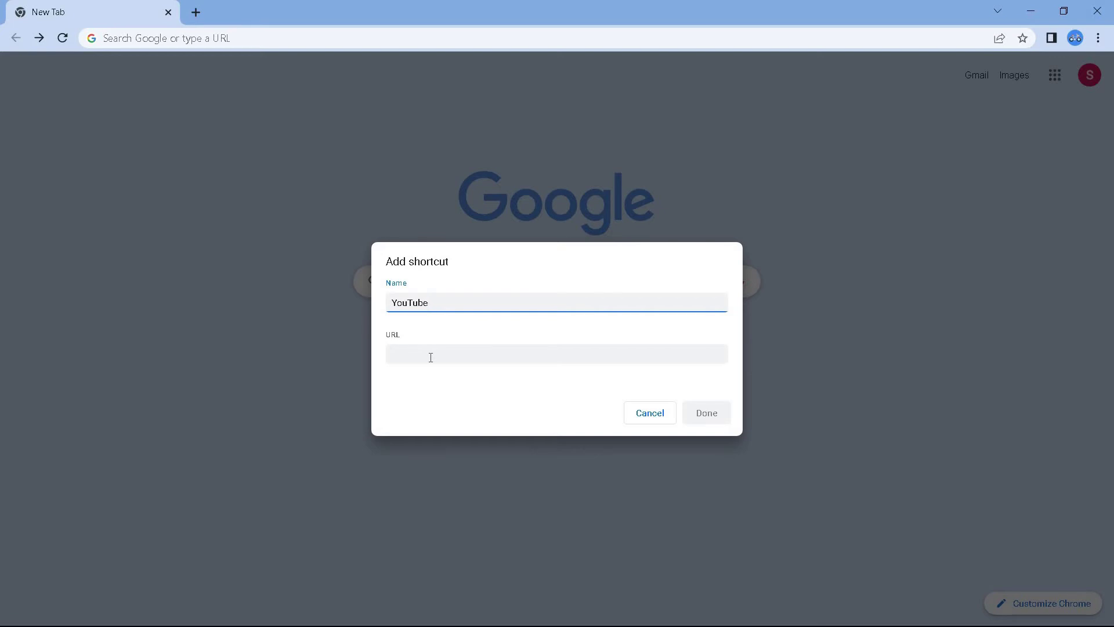
{"action": "left_click", "coordinate": [647, 415]}
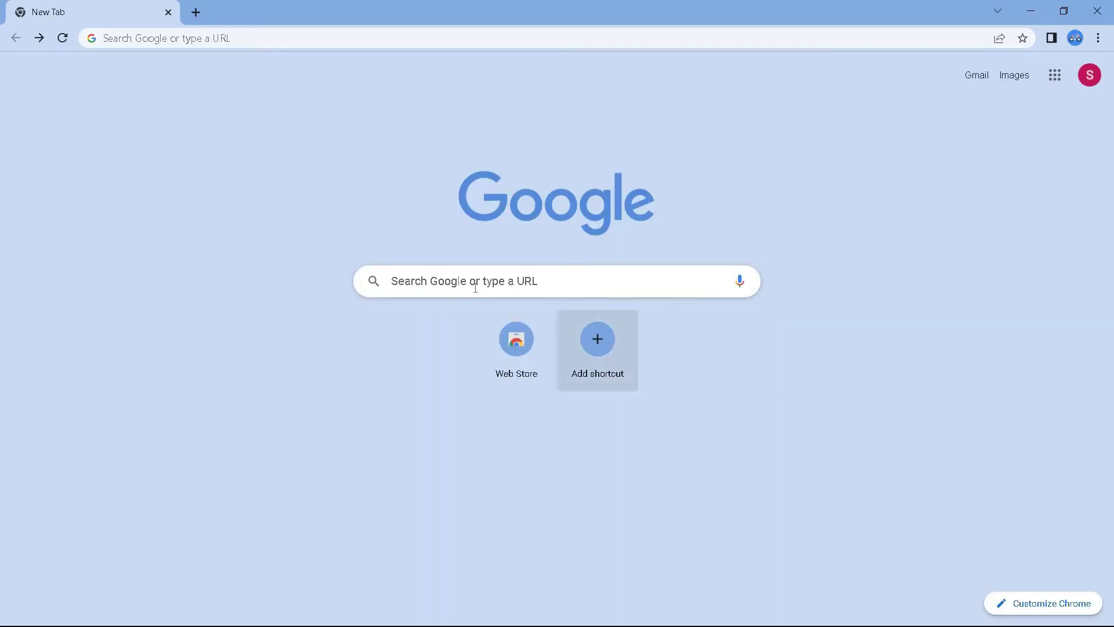
Search 'youtube' from the New Tab suggestion and choose the youtube.com result
{"action": "left_click", "coordinate": [447, 286]}
{"action": "left_click", "coordinate": [418, 313]}
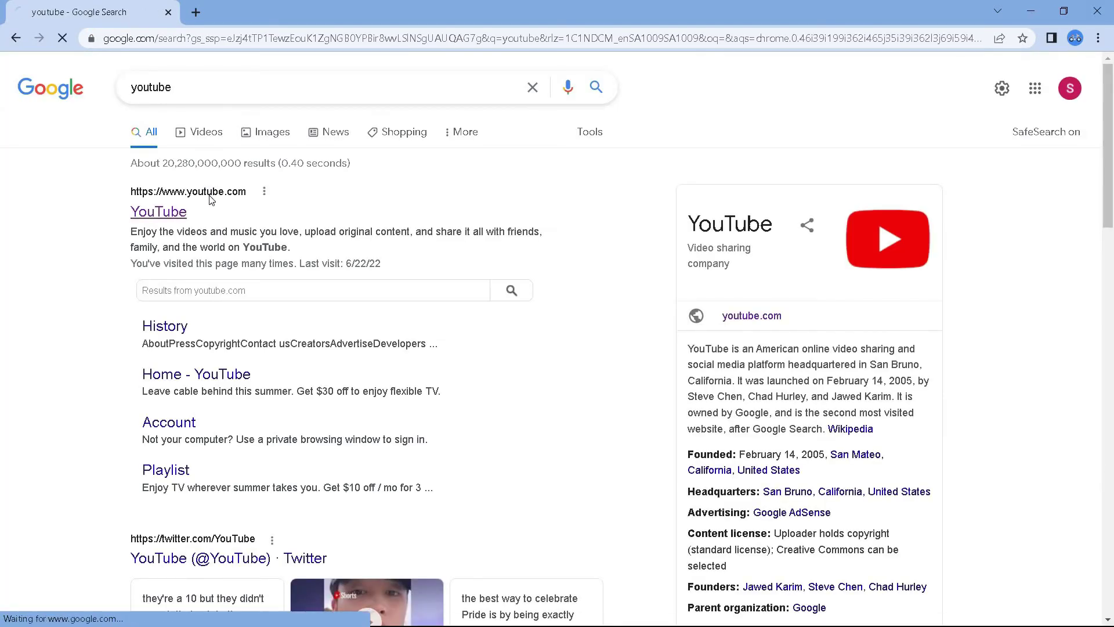
{"action": "left_click", "coordinate": [210, 199]}
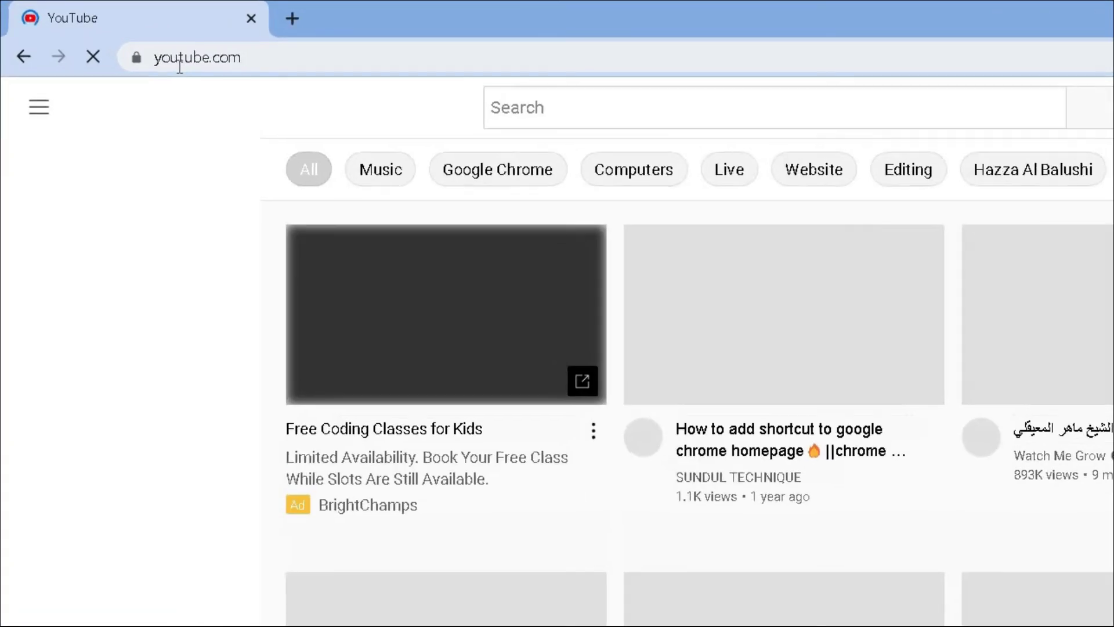
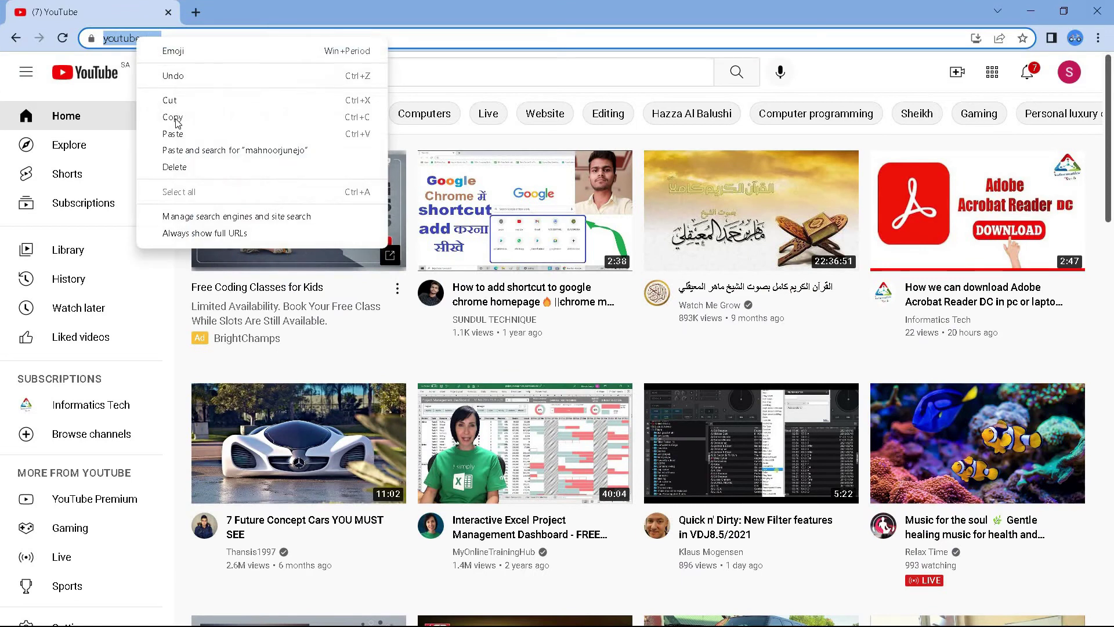
Copy the youtube.com address and go back two pages to the New Tab page
{"action": "left_click", "coordinate": [143, 117]}
{"action": "left_click", "coordinate": [16, 41]}
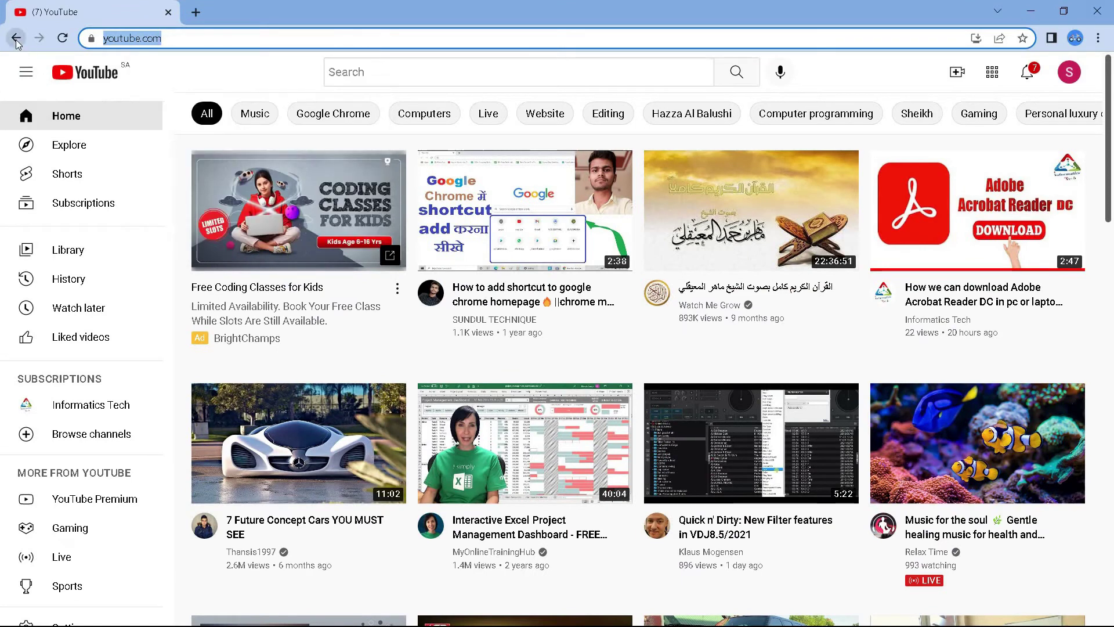
{"action": "left_click", "coordinate": [17, 41]}
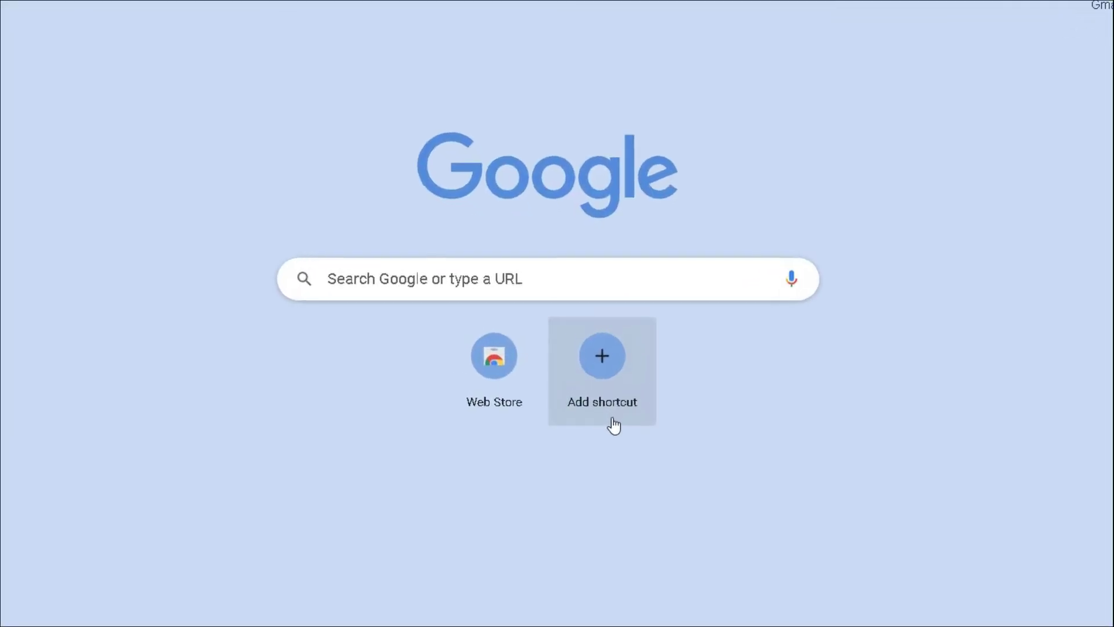
{"action": "left_click", "coordinate": [609, 383]}
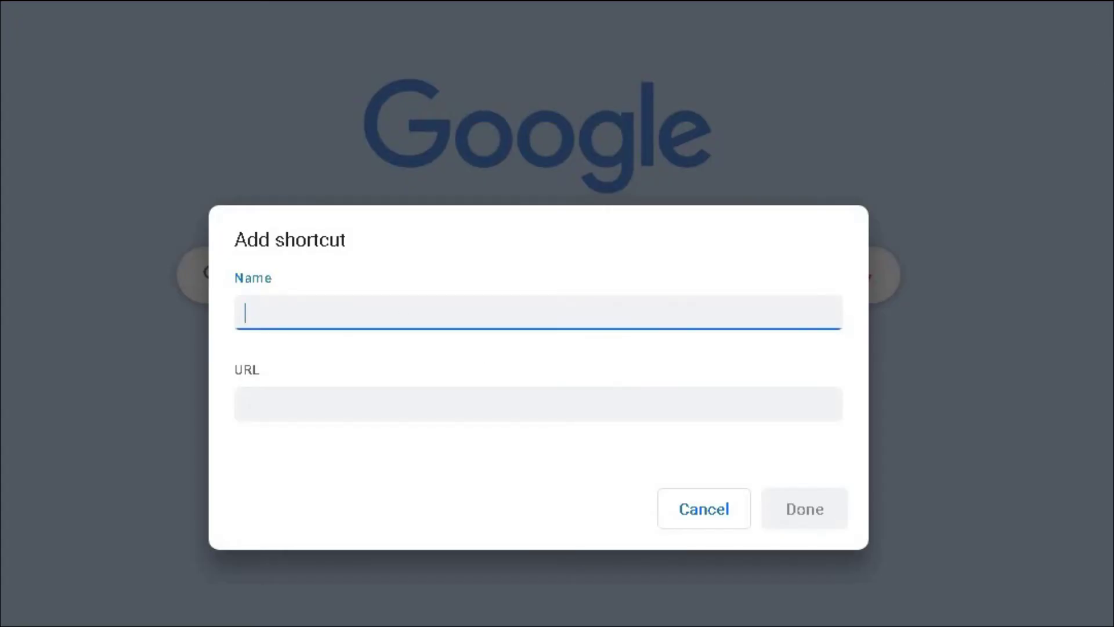
{"action": "key", "text": "Tab"}
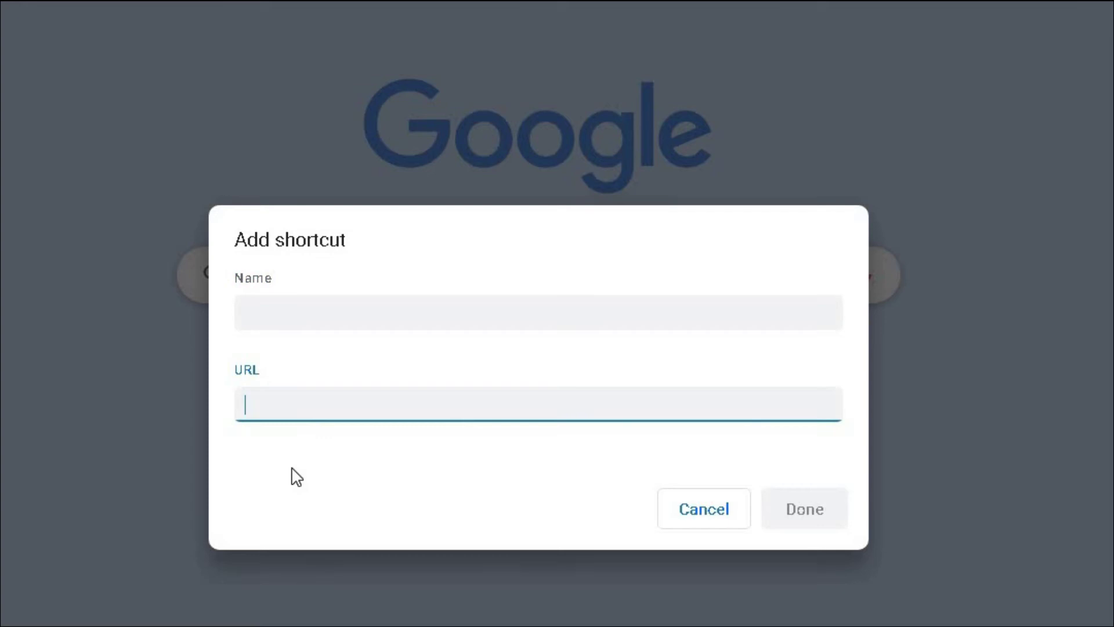
{"action": "type", "text": "https://www.youtube.com/"}
{"action": "left_click", "coordinate": [273, 307]}
{"action": "type", "text": "YouTube"}
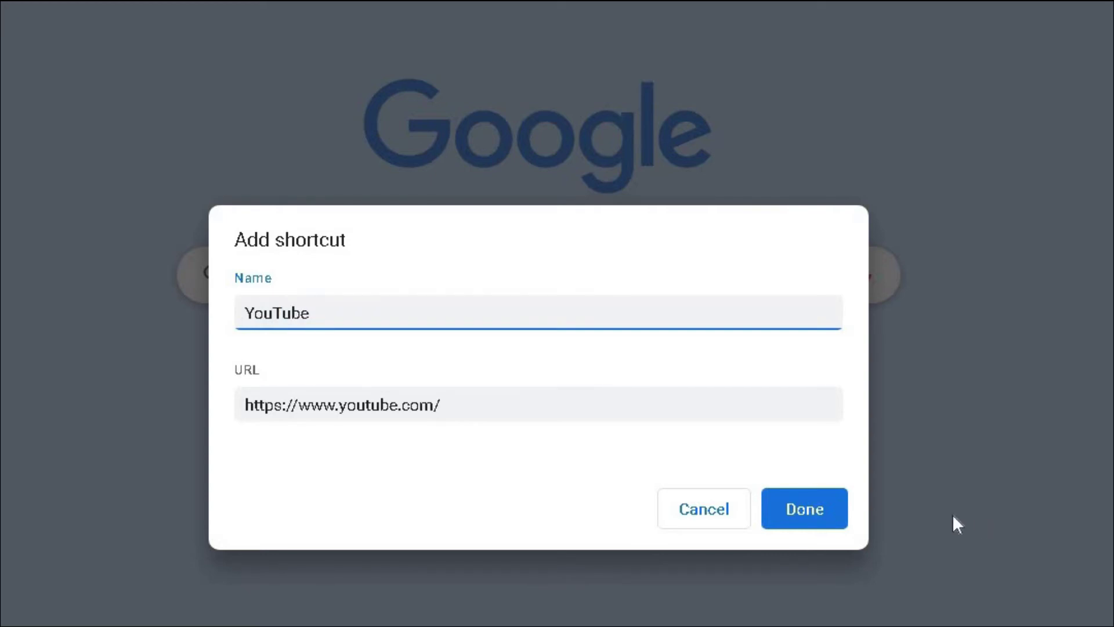
{"action": "left_click", "coordinate": [822, 516]}
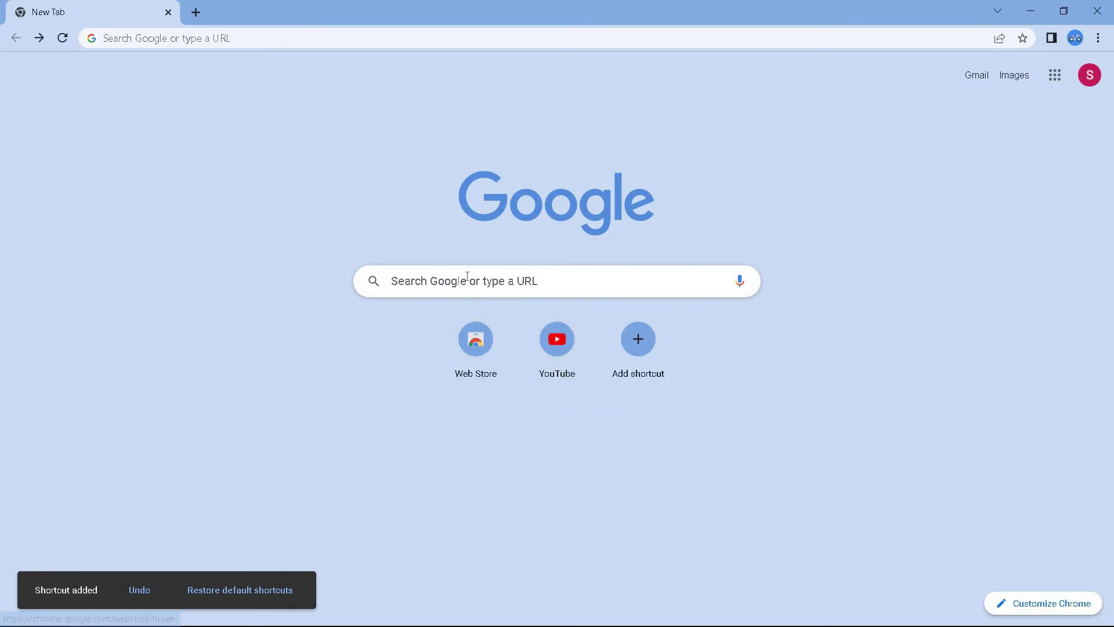
{"action": "left_click", "coordinate": [562, 347]}
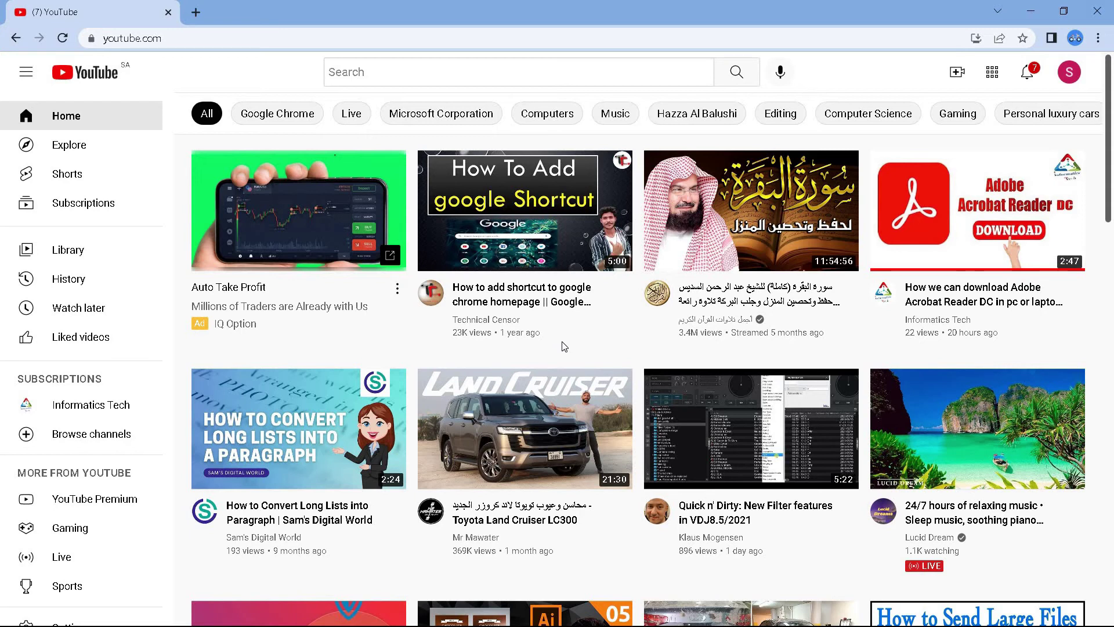
{"action": "key", "text": "alt+Left"}
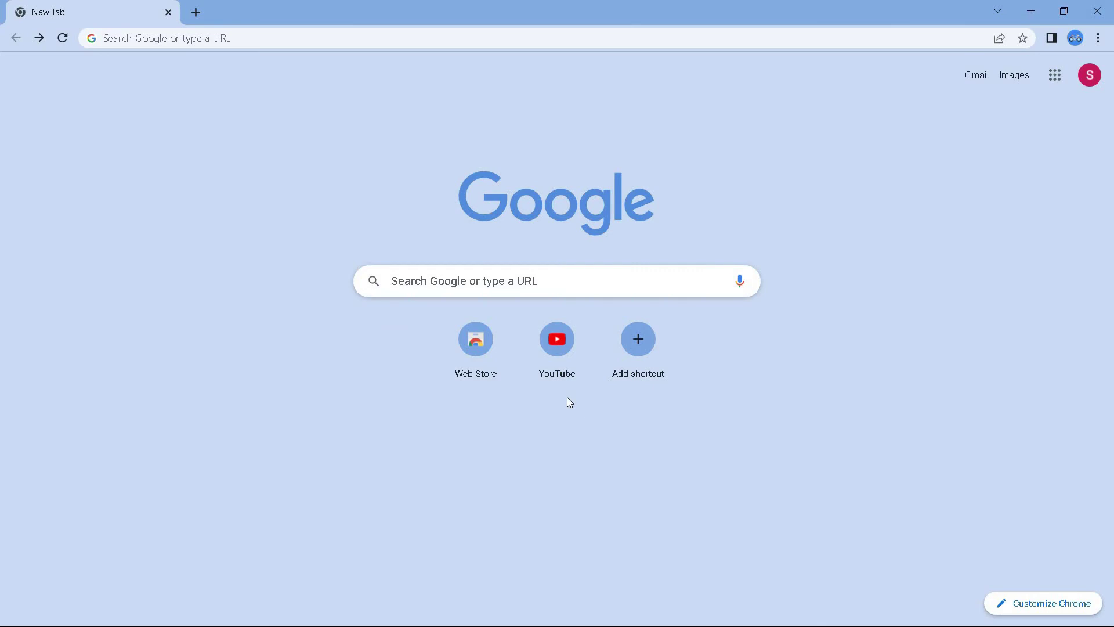
Search Google for fiverr and open the Fiverr website from the results
{"action": "left_click", "coordinate": [484, 281]}
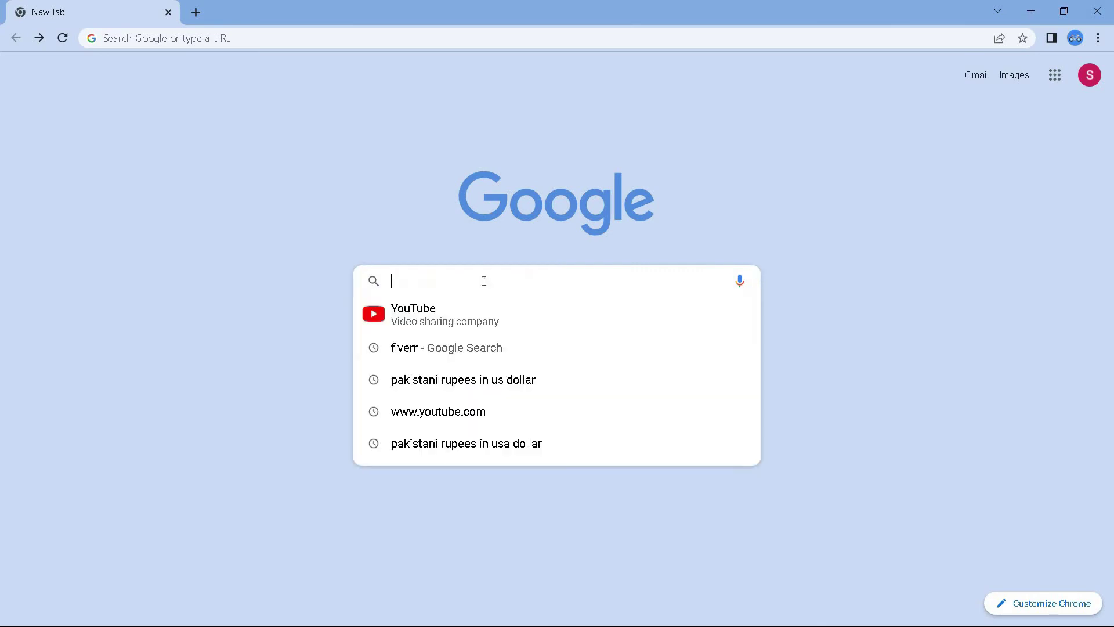
{"action": "left_click", "coordinate": [422, 348]}
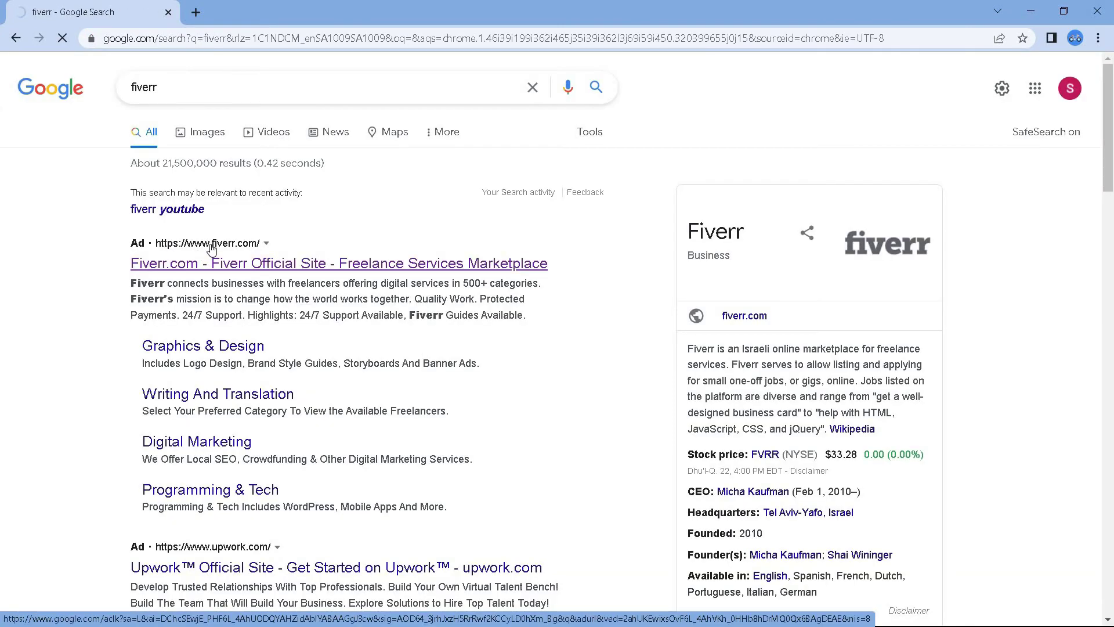
{"action": "left_click", "coordinate": [211, 248]}
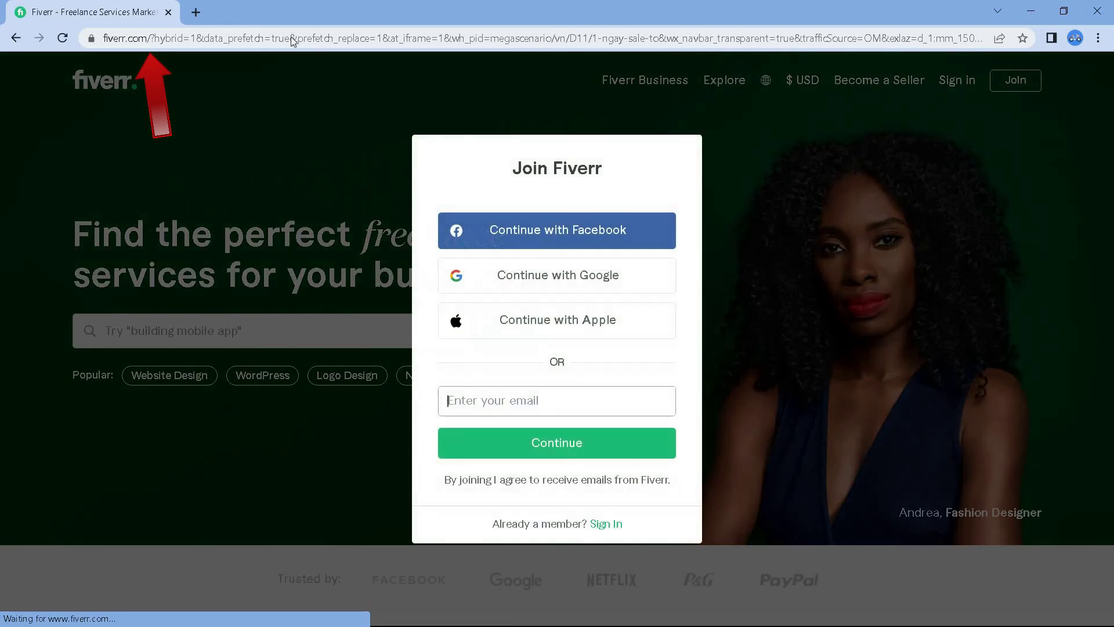
Copy the full Fiverr web address from the address bar and head back
{"action": "left_click", "coordinate": [293, 39]}
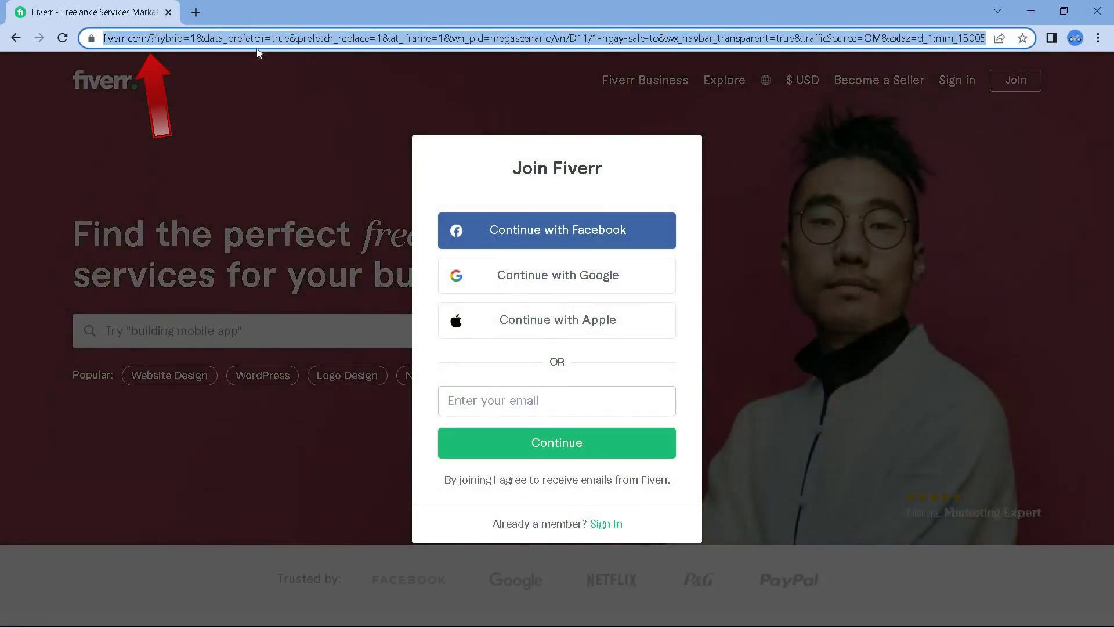
{"action": "right_click", "coordinate": [251, 43]}
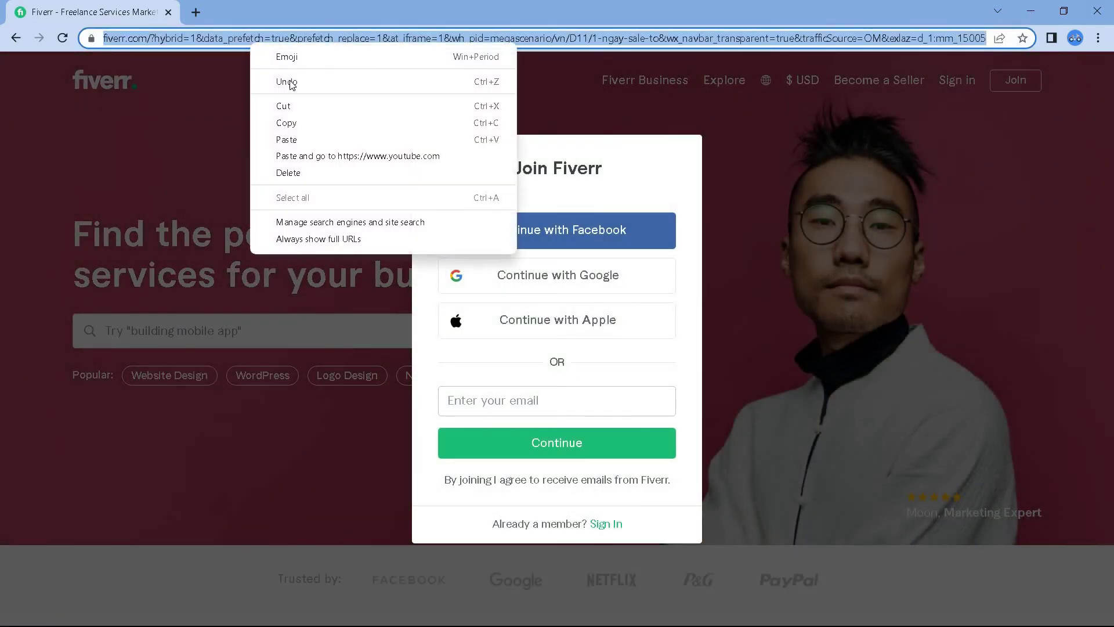
{"action": "left_click", "coordinate": [286, 123]}
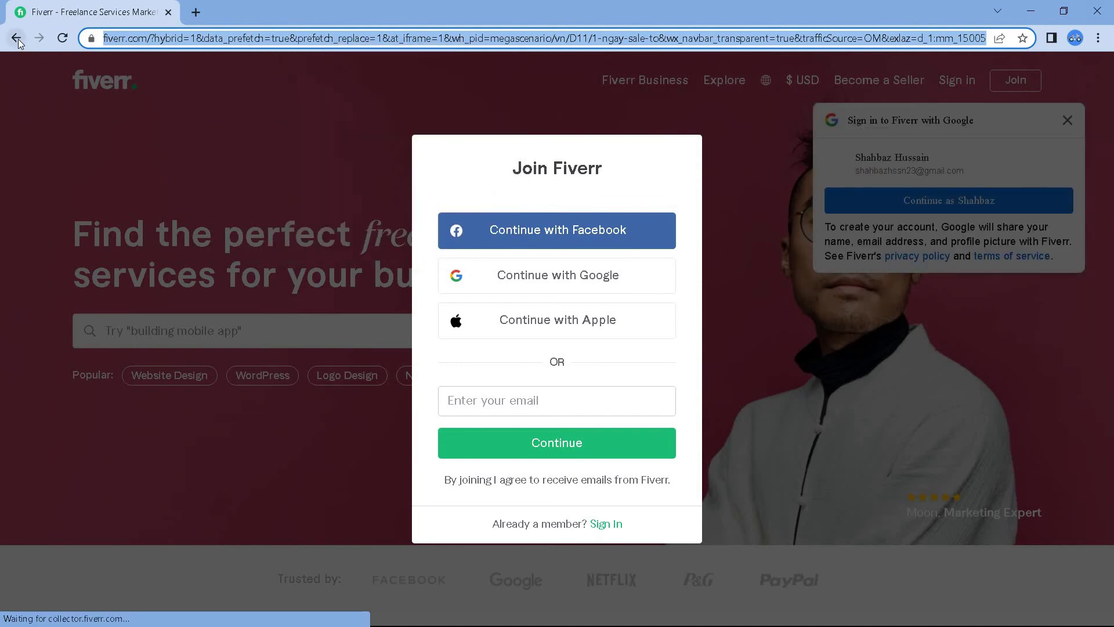
{"action": "left_click", "coordinate": [16, 38]}
Back on the New Tab page, add a shortcut named 'Fiverr' with the pasted fiverr.com URL
{"action": "left_click", "coordinate": [16, 38]}
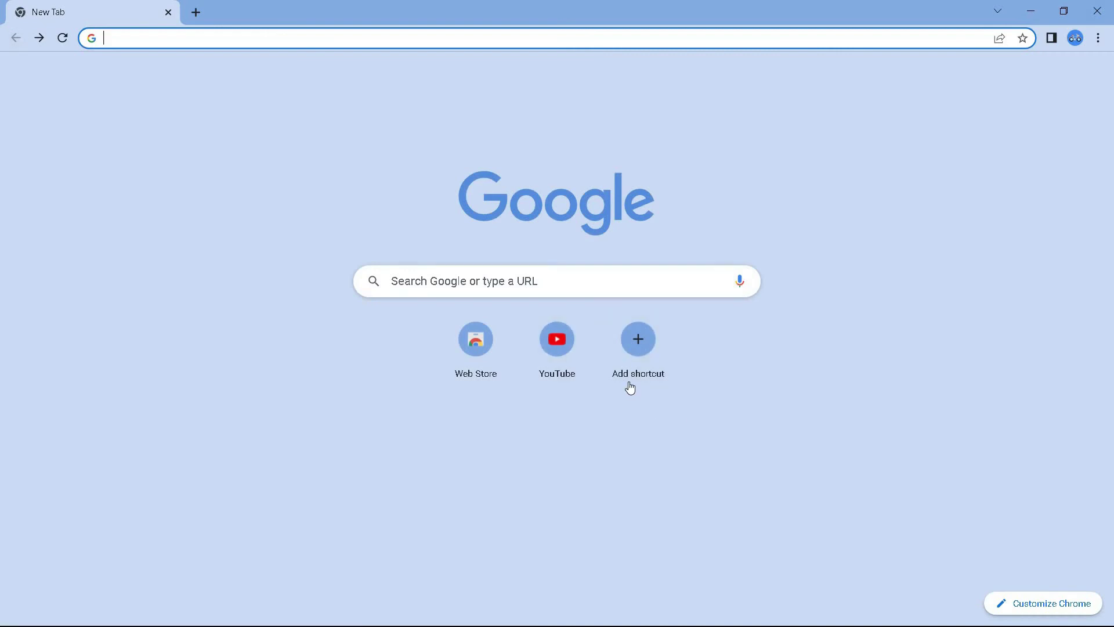
{"action": "left_click", "coordinate": [640, 343]}
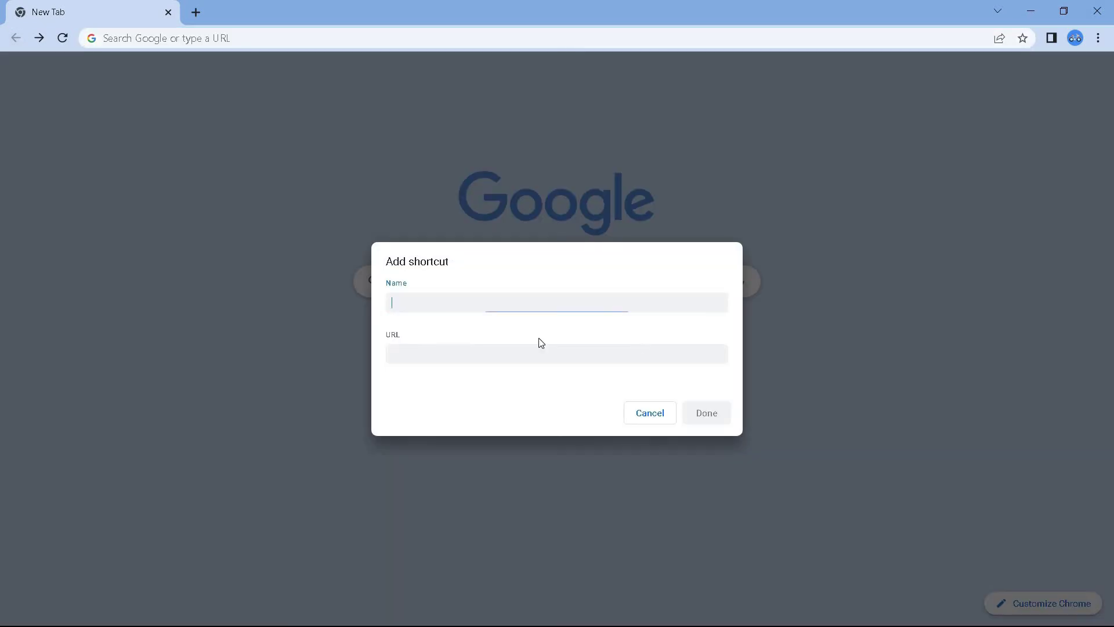
{"action": "left_click", "coordinate": [401, 353]}
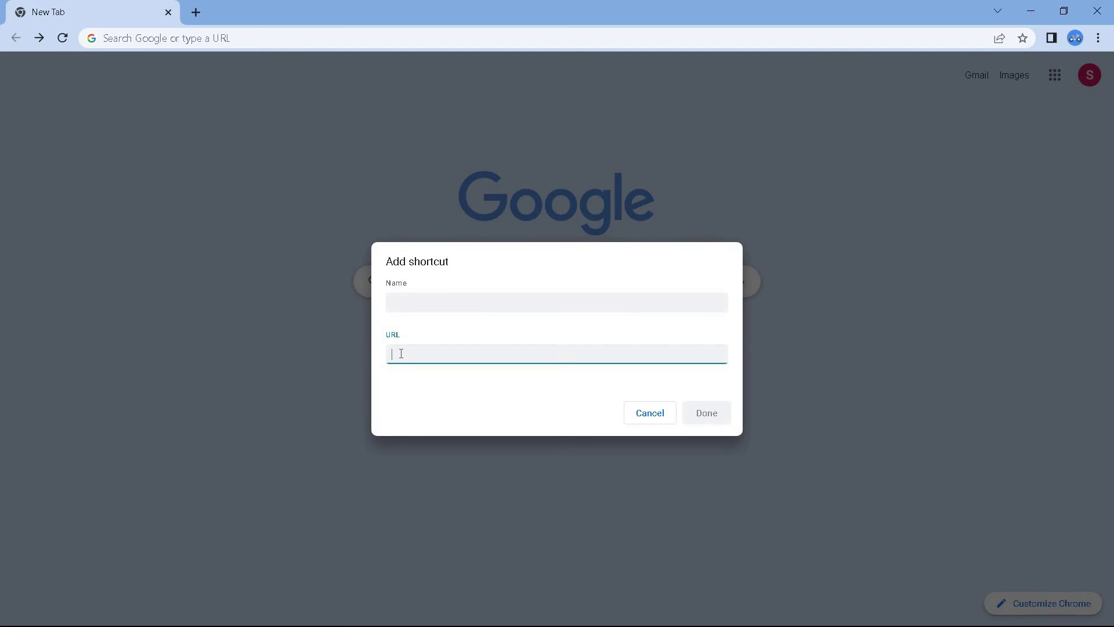
{"action": "key", "text": "ctrl+v"}
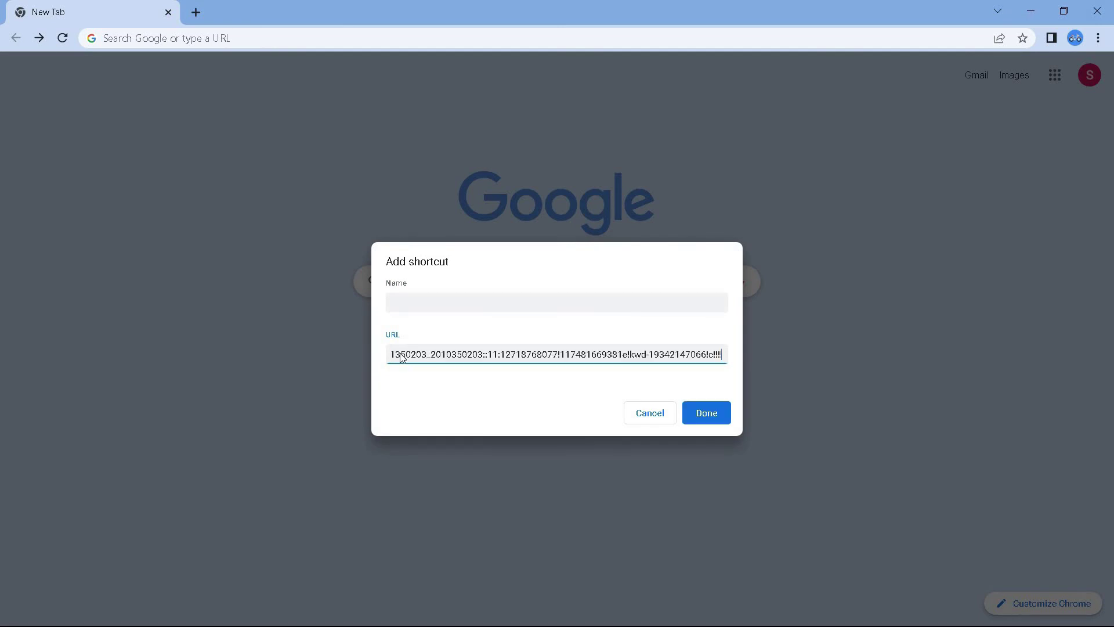
{"action": "left_click", "coordinate": [419, 303]}
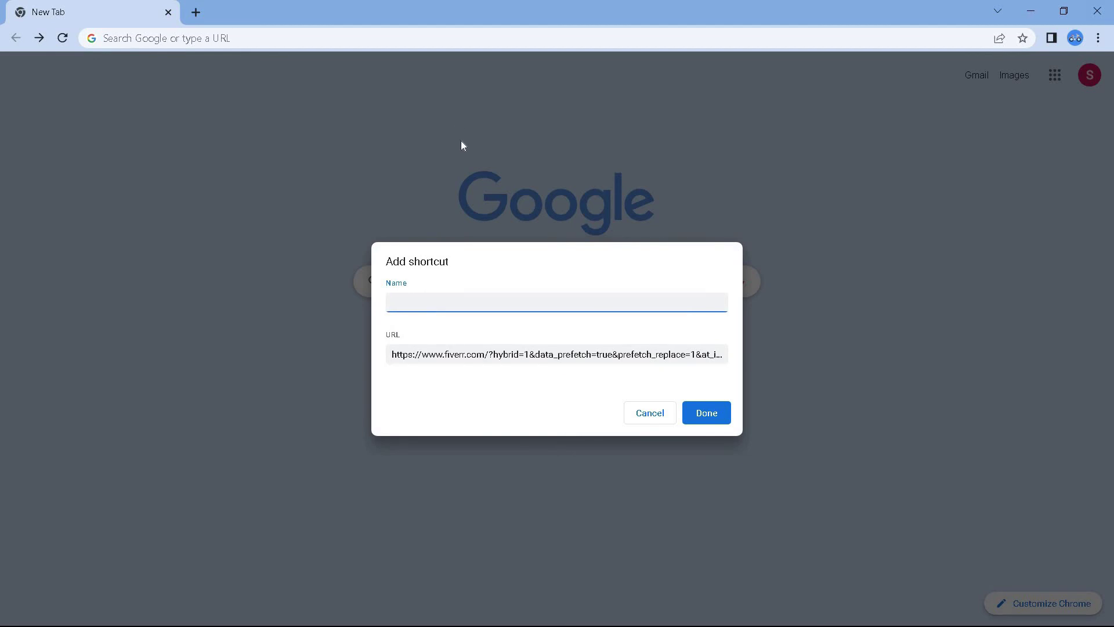
{"action": "type", "text": "Fiverr"}
{"action": "left_click", "coordinate": [715, 420]}
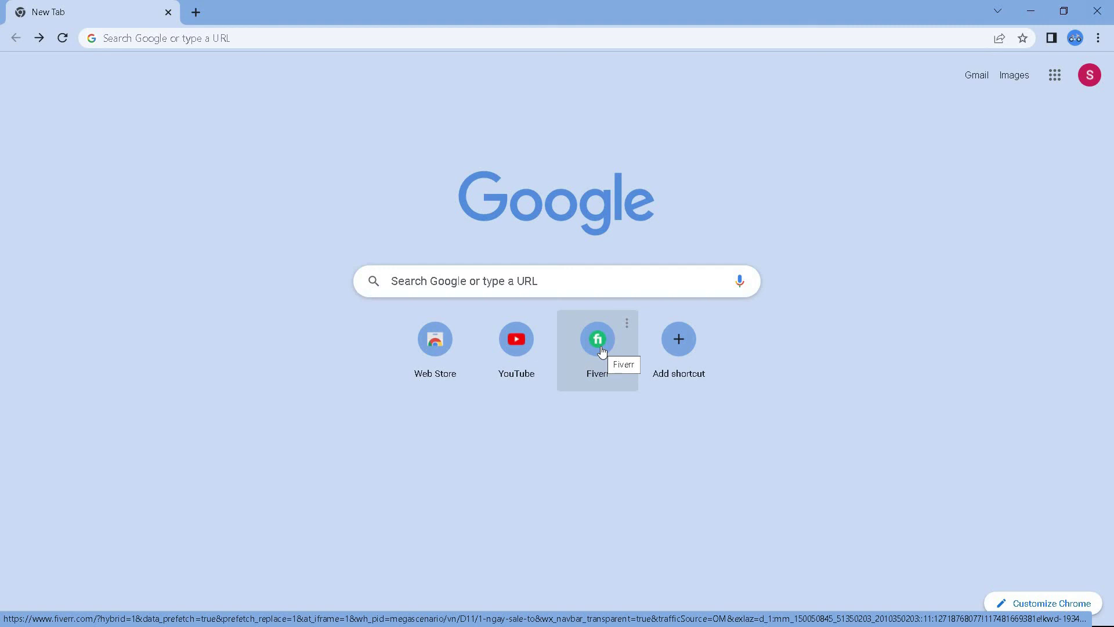
{"action": "left_click", "coordinate": [601, 351]}
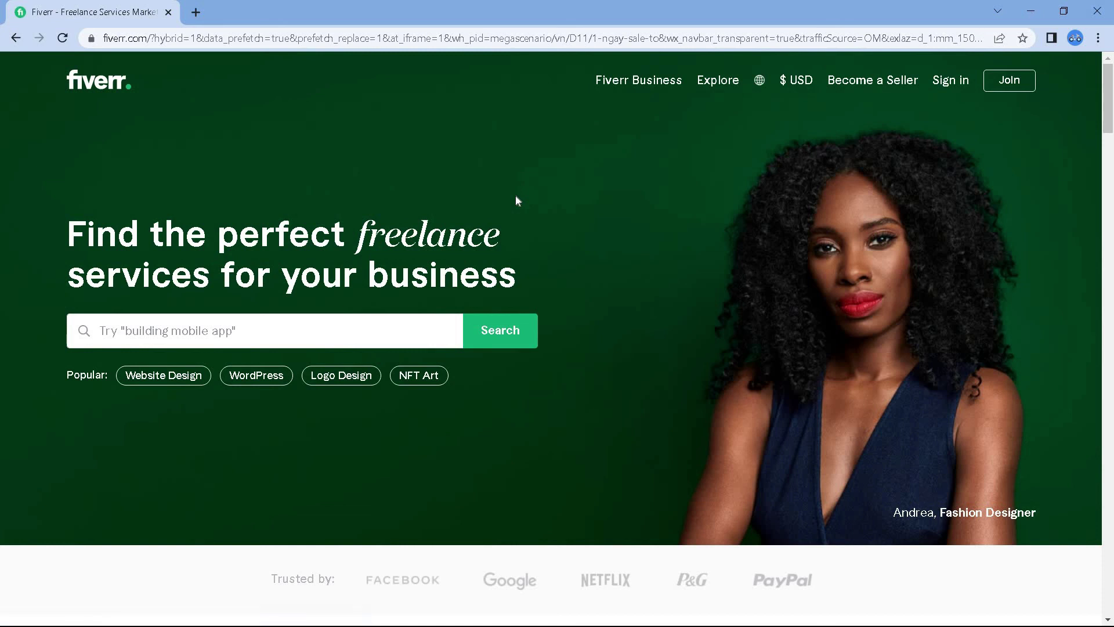
{"action": "key", "text": "alt+Left"}
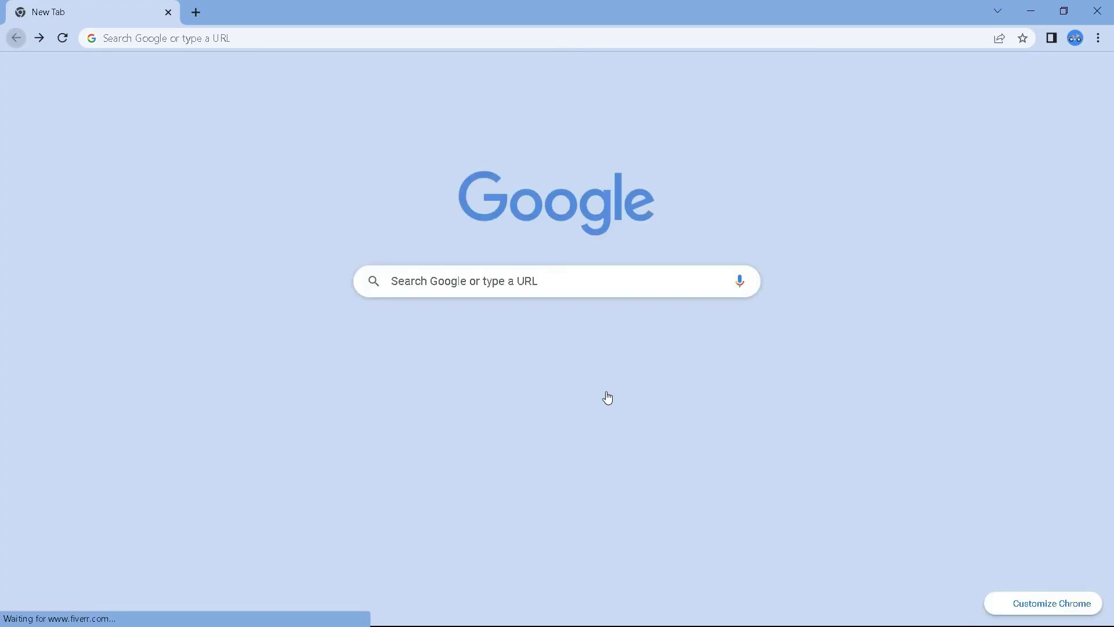